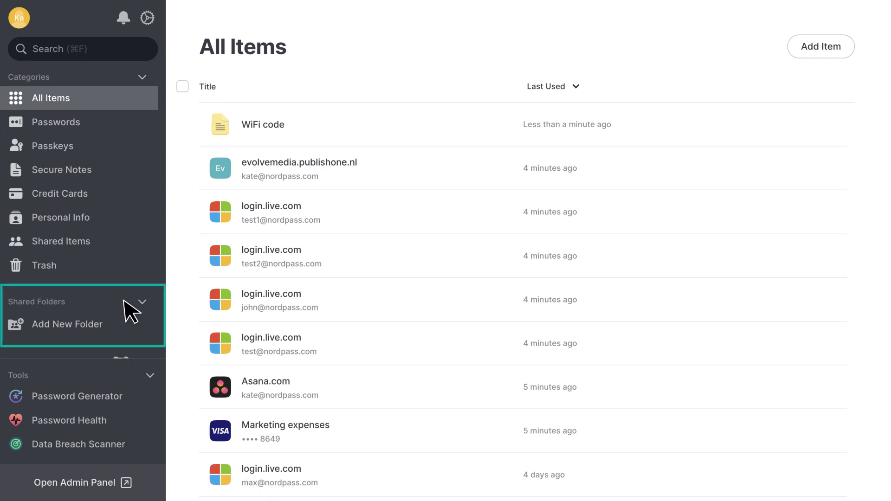
Add a new shared folder and save it under the name 'Project 1'
left_click(110, 325)
left_click(344, 247)
type("P")
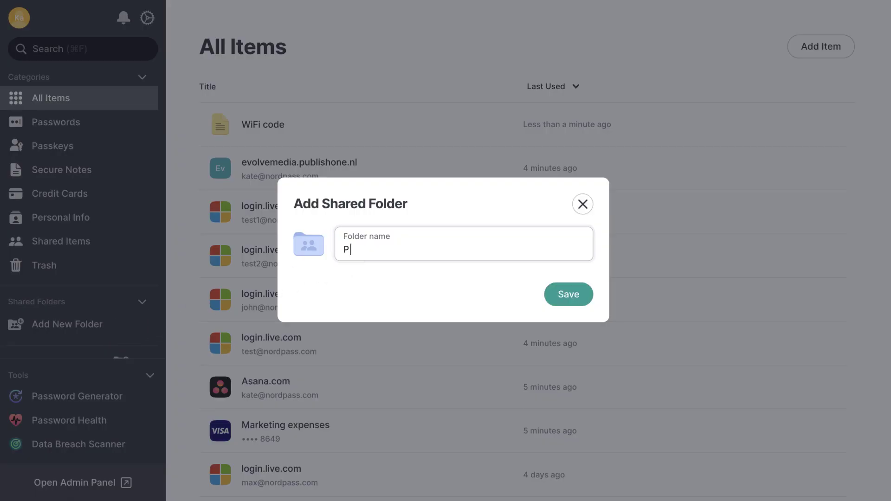
type("roject 1")
left_click(568, 296)
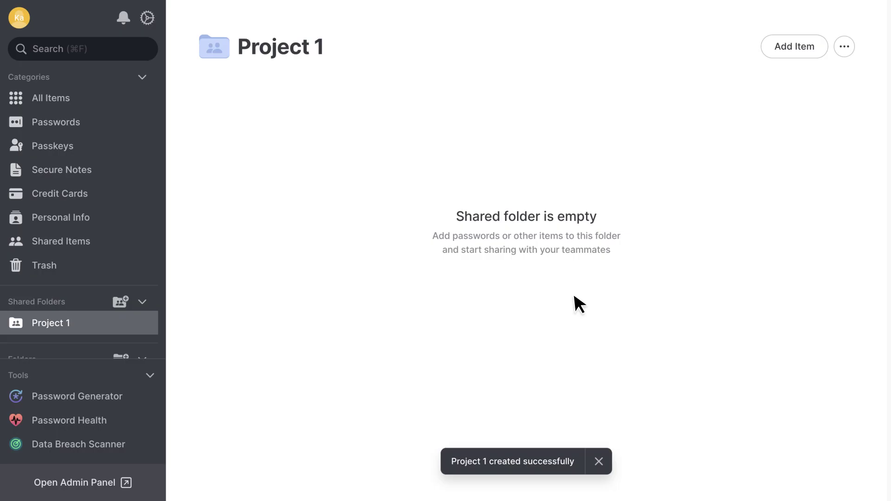
Select WiFi code, Asana.com and Marketing expenses in All Items and move them to Project 1
left_click(93, 107)
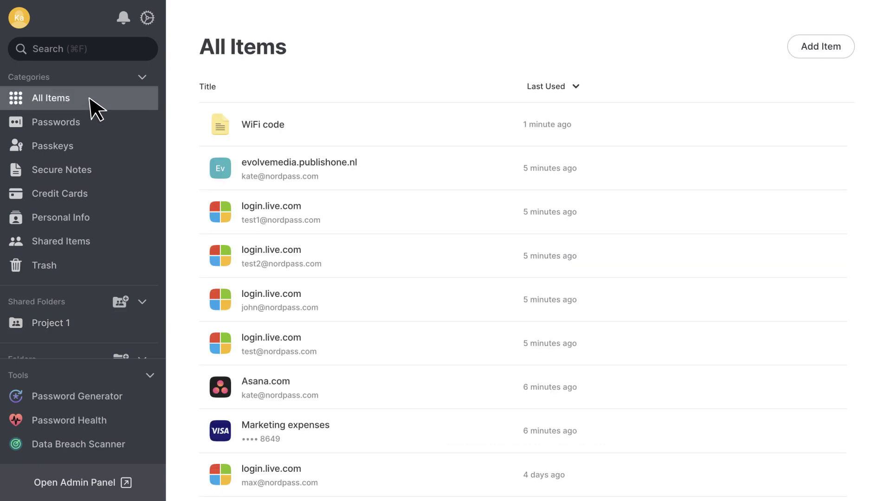
left_click(183, 124)
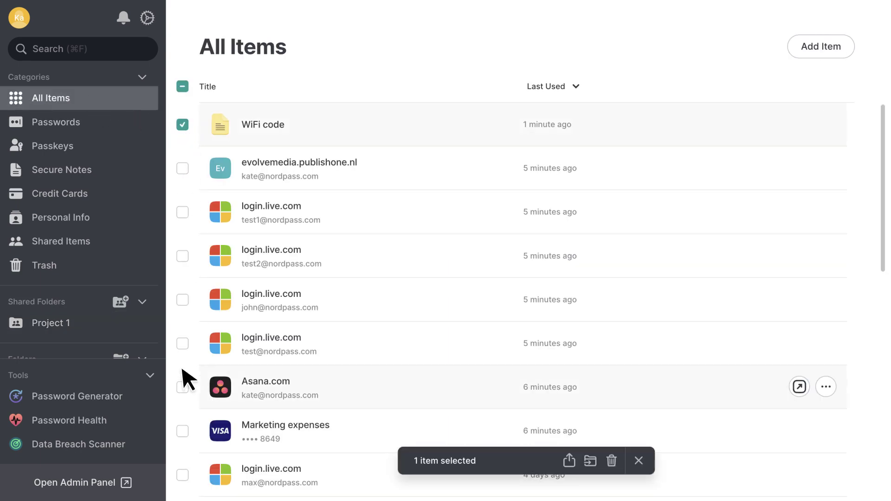
left_click(182, 387)
left_click(183, 431)
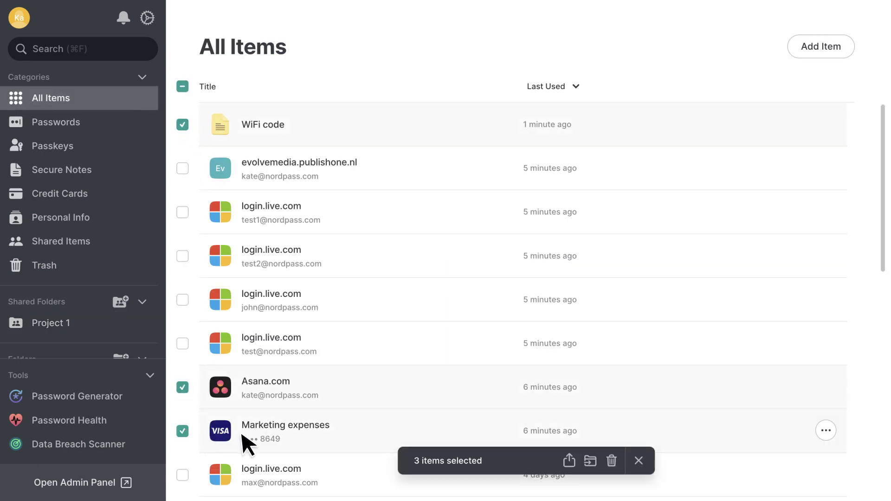
left_click(591, 464)
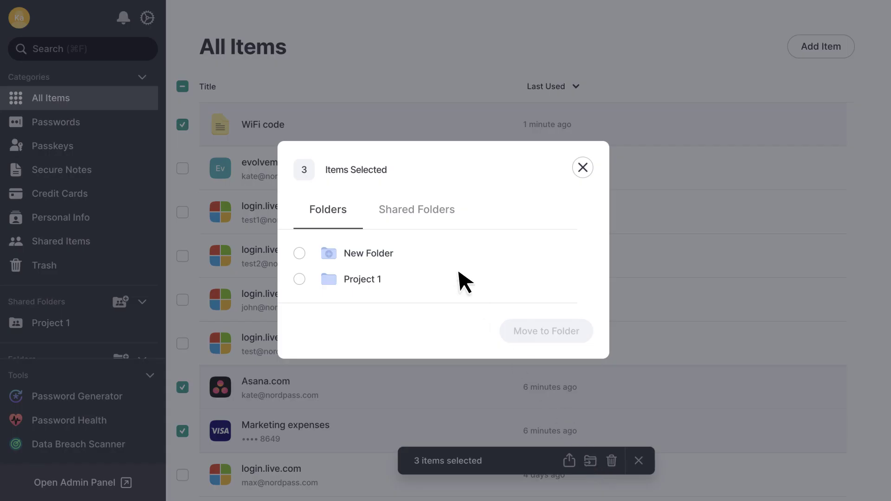
left_click(415, 209)
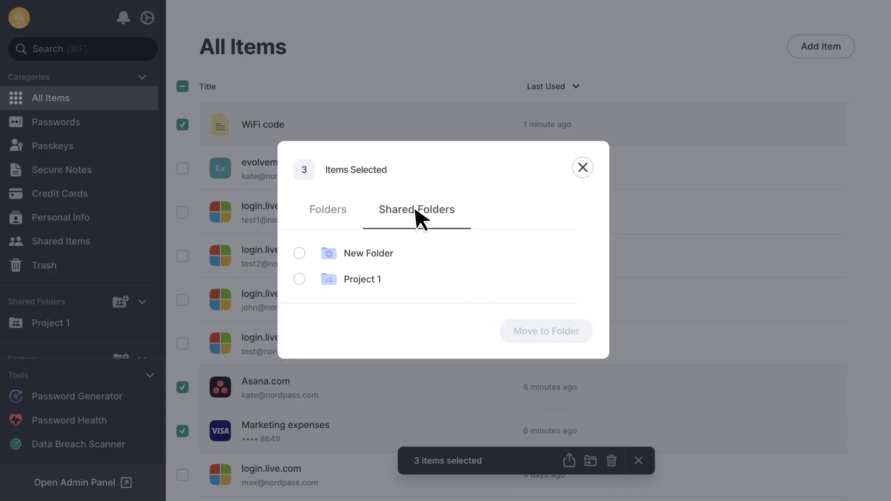
left_click(387, 280)
left_click(547, 330)
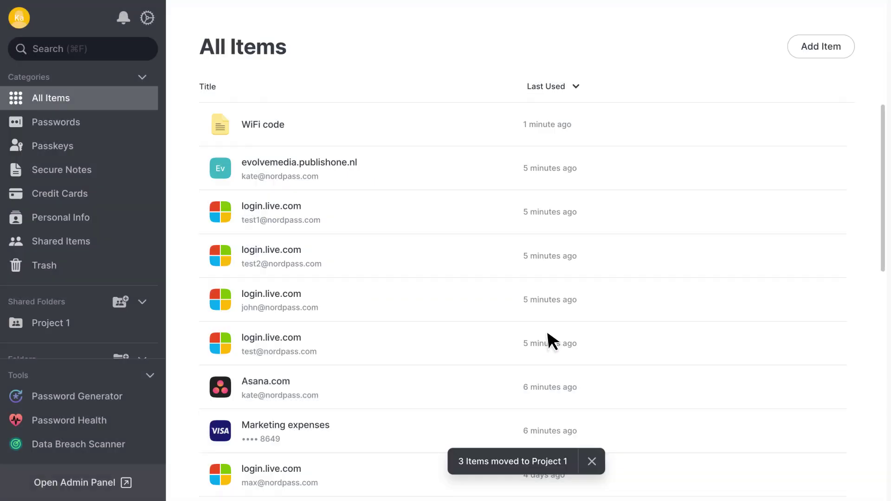
Open the Project 1 shared folder's share dialog from its options menu
left_click(91, 332)
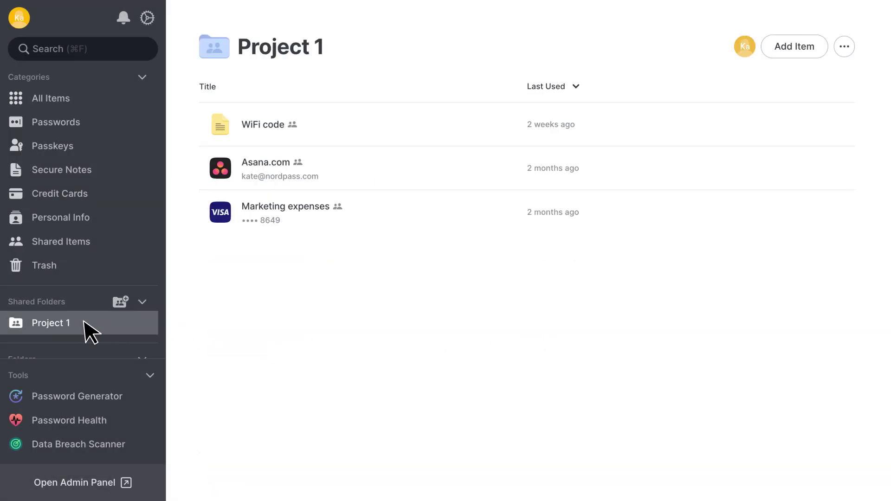
left_click(844, 47)
left_click(774, 91)
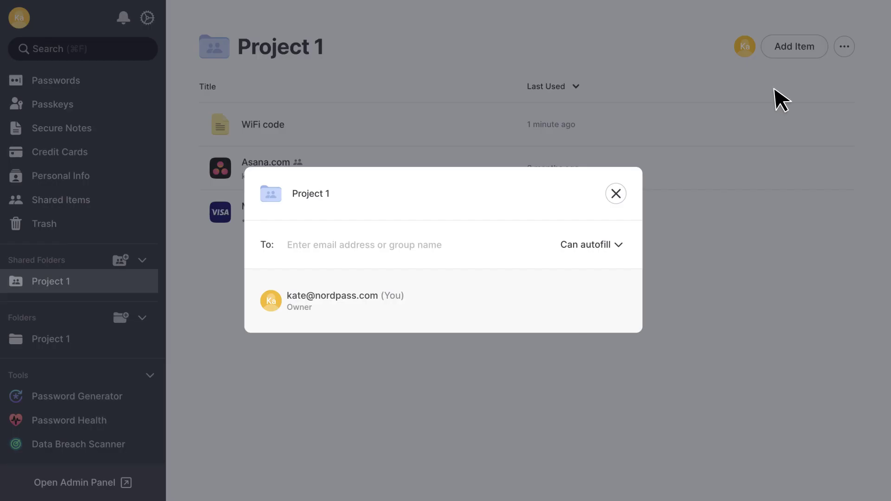
Add two members and the Marketing group as recipients via 'jo', 'to' and 'ma' suggestions
left_click(297, 247)
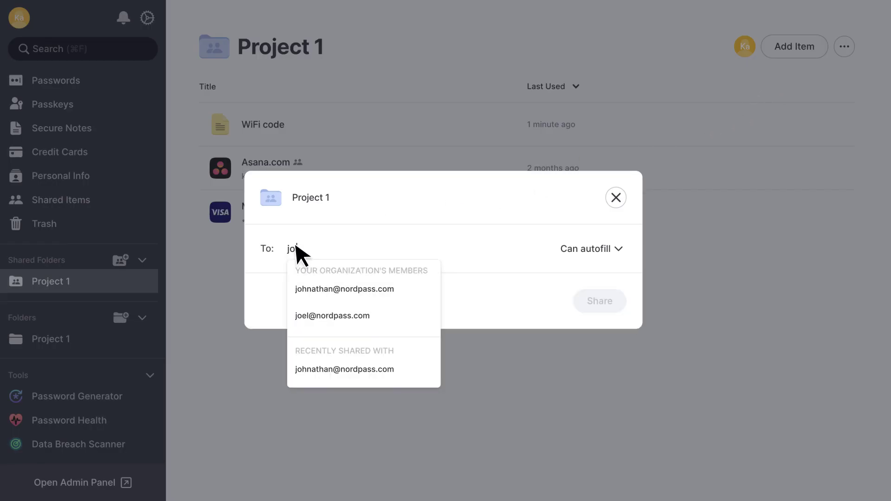
type("jo")
left_click(343, 289)
type("to")
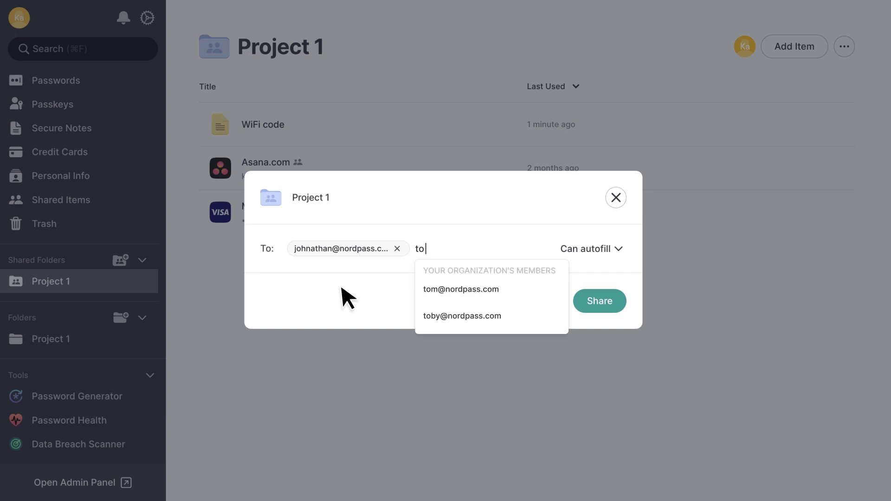
left_click(469, 292)
type("ma")
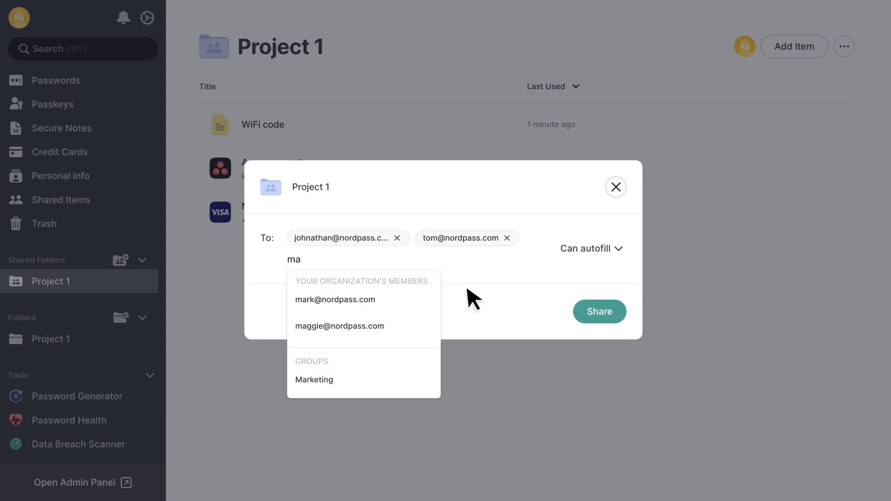
left_click(325, 381)
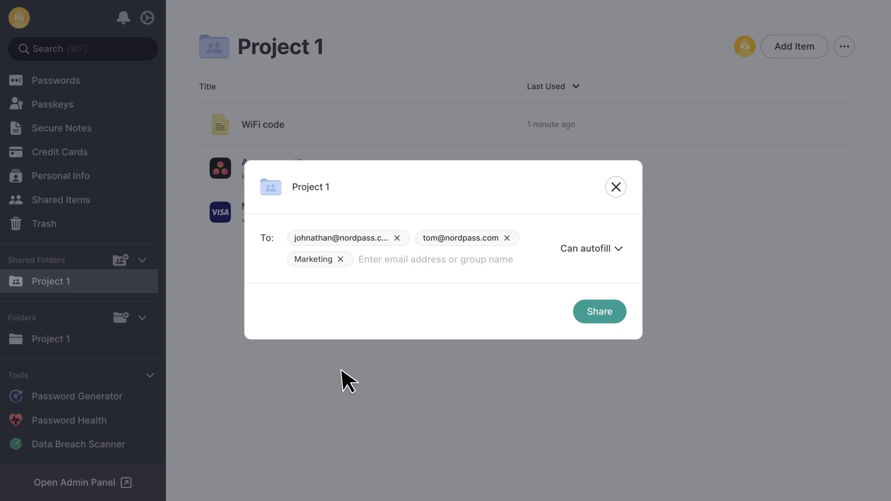
Change recipients' permission from Can autofill to Can view and share Project 1
left_click(599, 250)
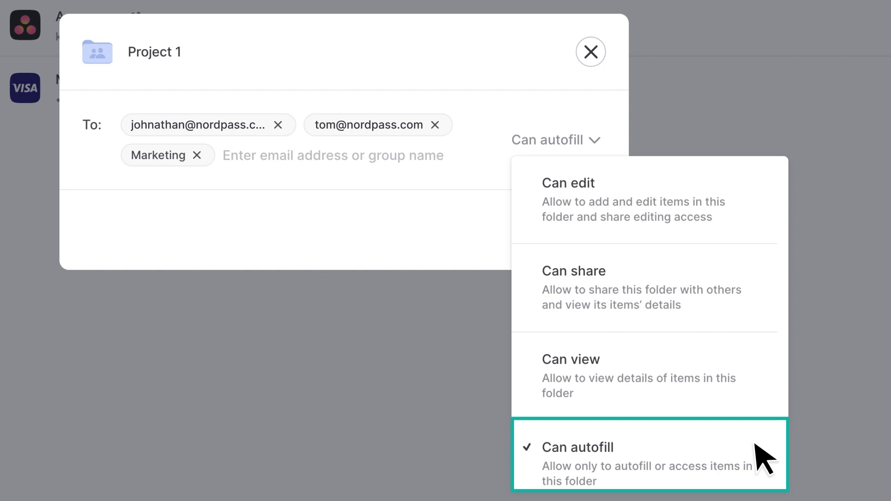
left_click(743, 363)
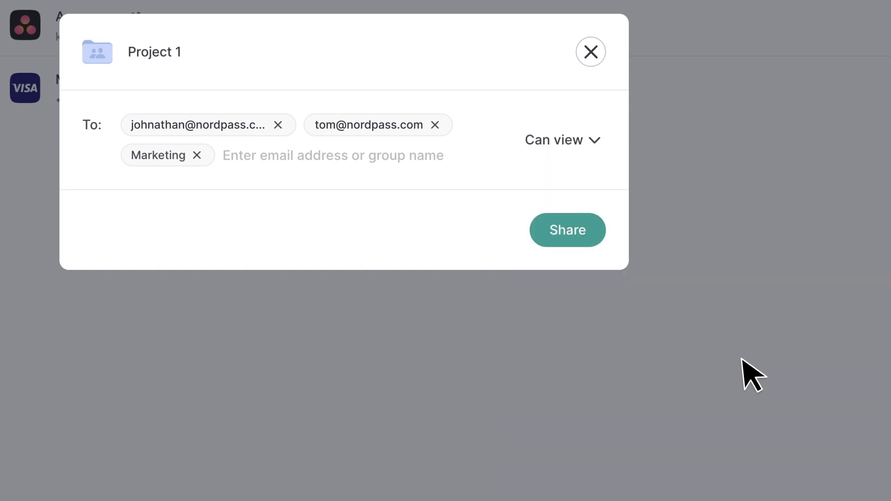
left_click(585, 237)
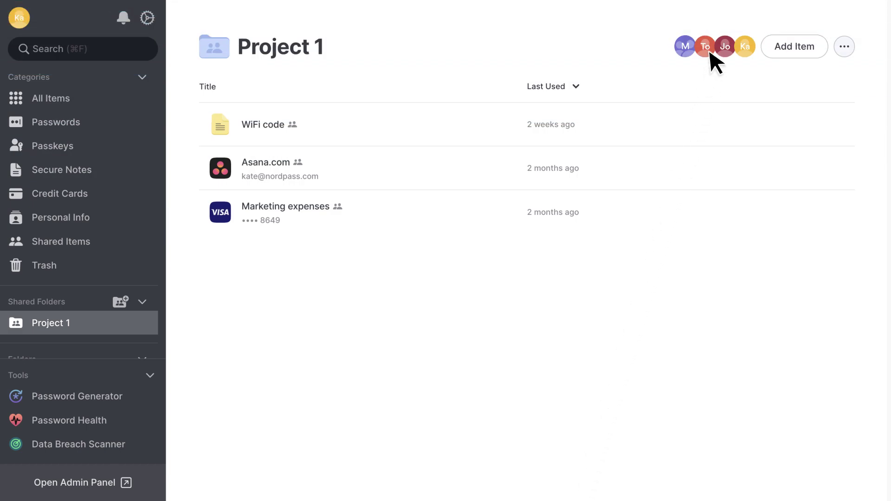
Show the folder's members and set the first member to Can edit
left_click(714, 51)
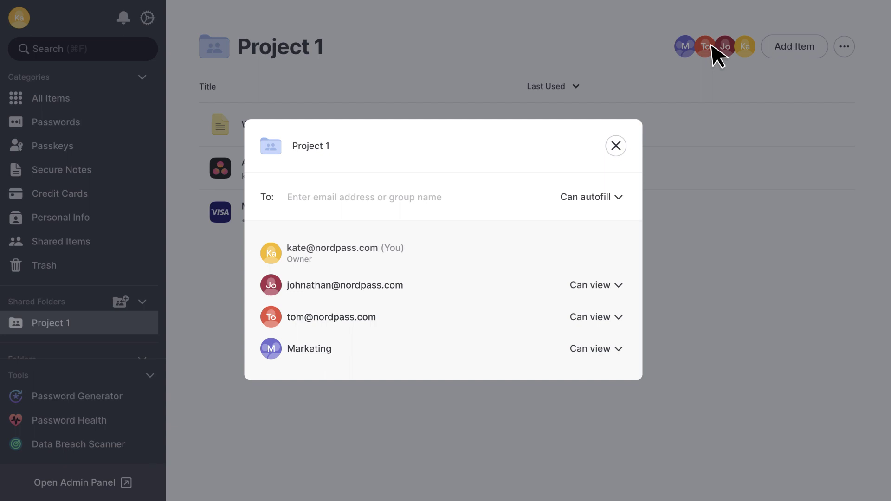
left_click(606, 287)
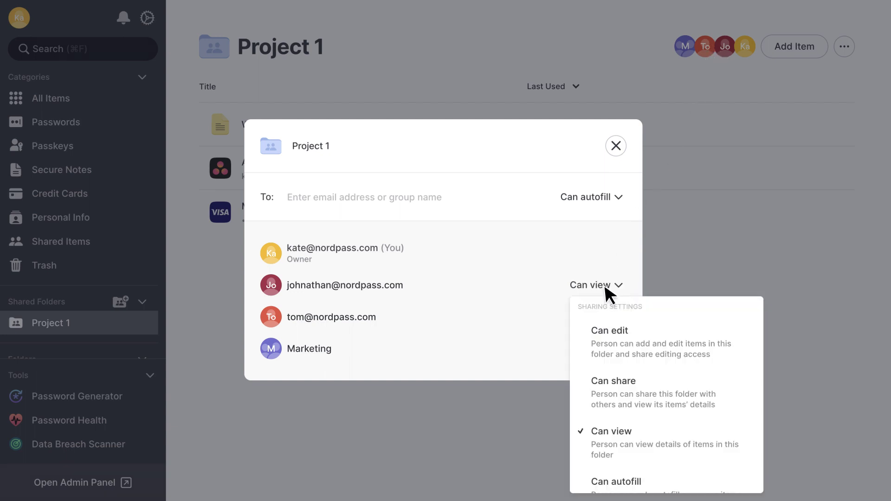
left_click(634, 331)
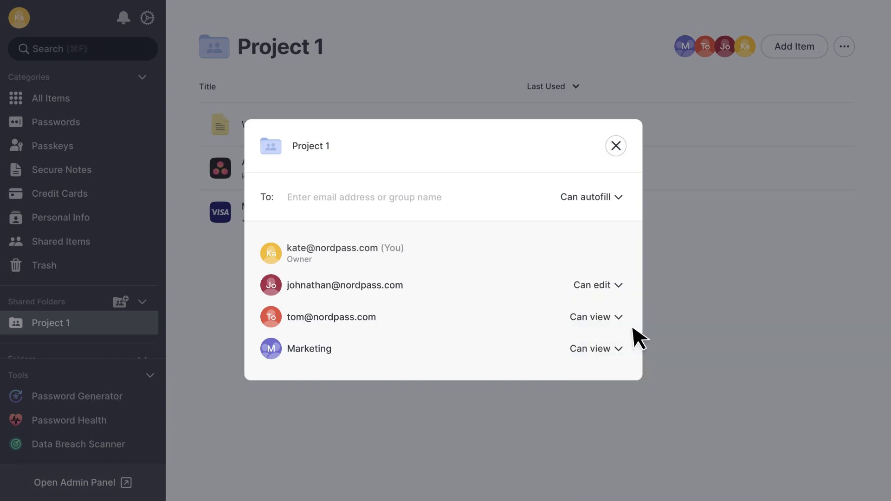
Remove that first member's access to Project 1 and confirm
left_click(600, 285)
scroll(611, 355, "down", 2)
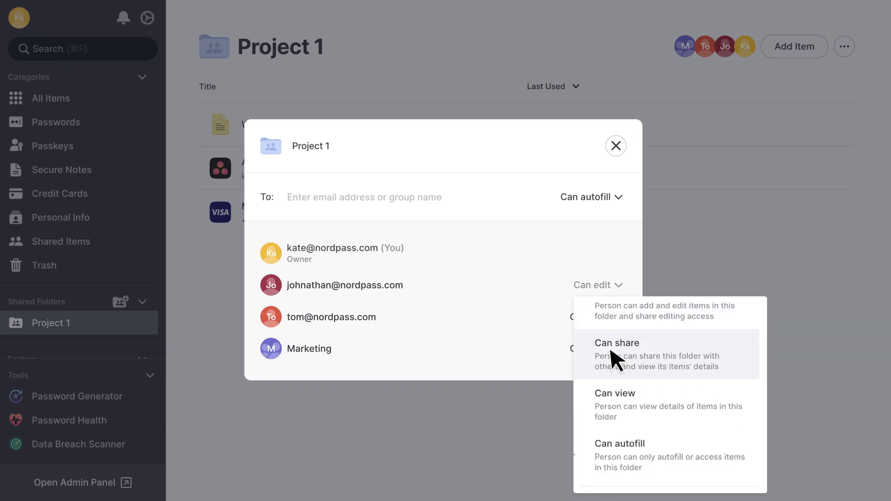
scroll(618, 386, "down", 3)
left_click(630, 467)
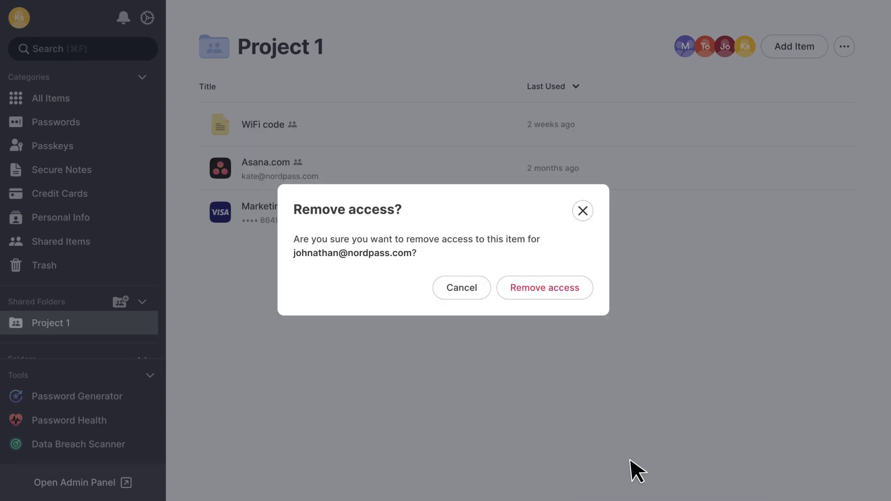
left_click(552, 288)
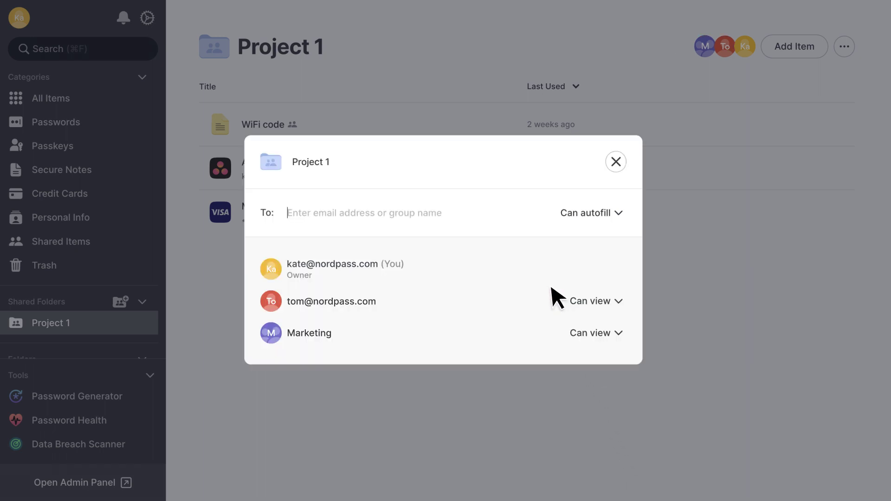
Transfer Project 1 ownership to the remaining member through the permission menu and confirm
left_click(604, 302)
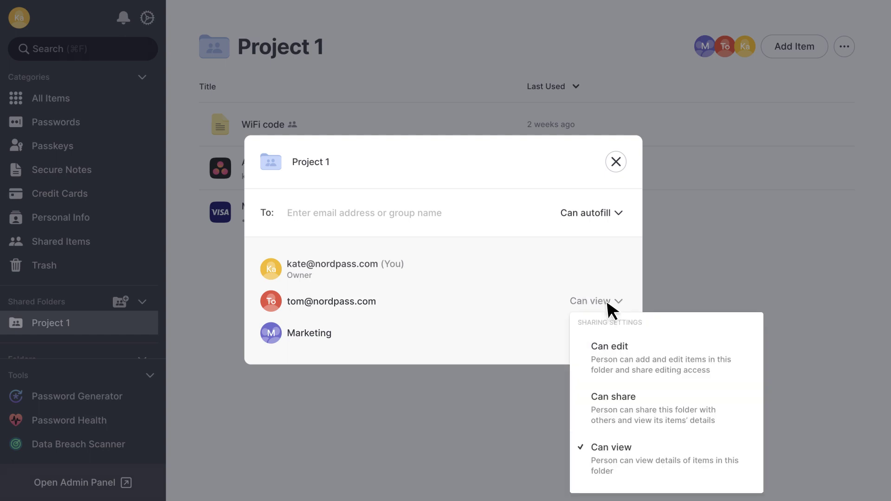
scroll(622, 335, "down", 1)
scroll(604, 371, "down", 3)
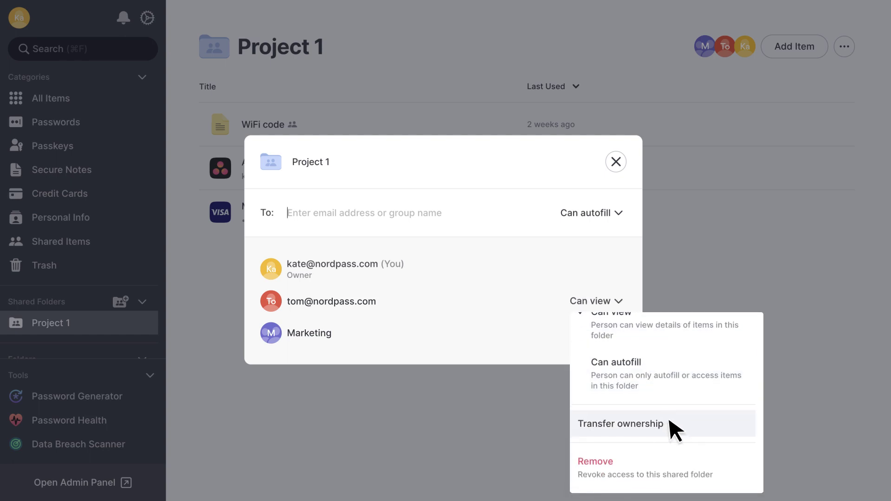
left_click(672, 420)
left_click(570, 290)
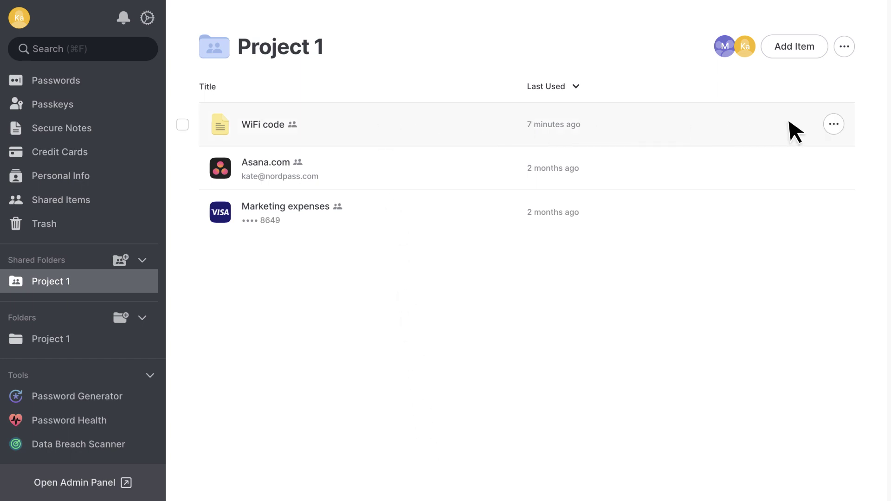
Delete the WiFi code note from Project 1 and confirm the deletion
left_click(833, 125)
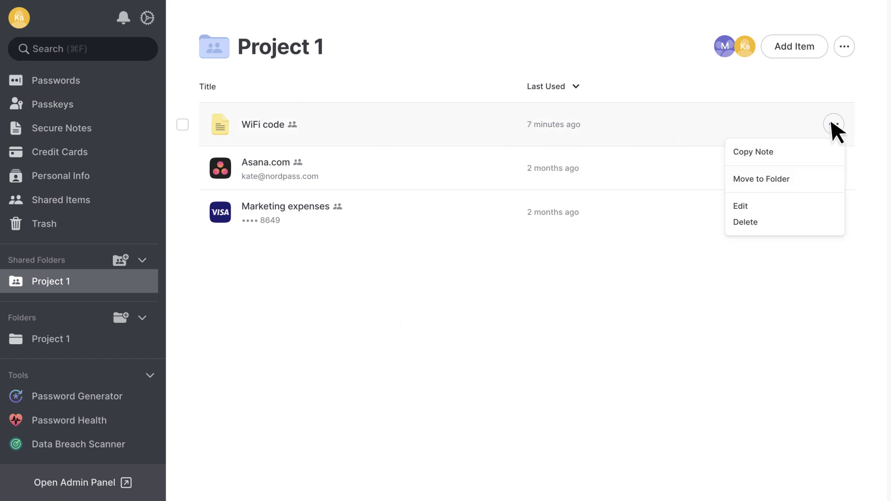
left_click(785, 222)
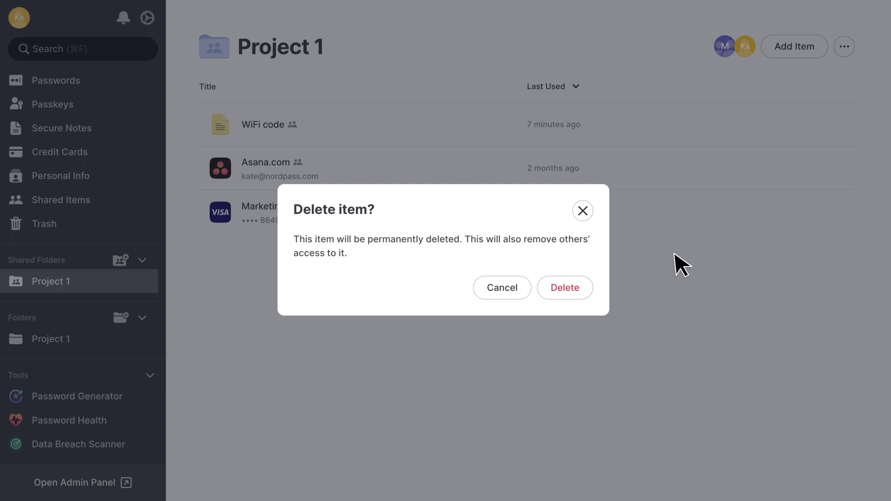
left_click(571, 293)
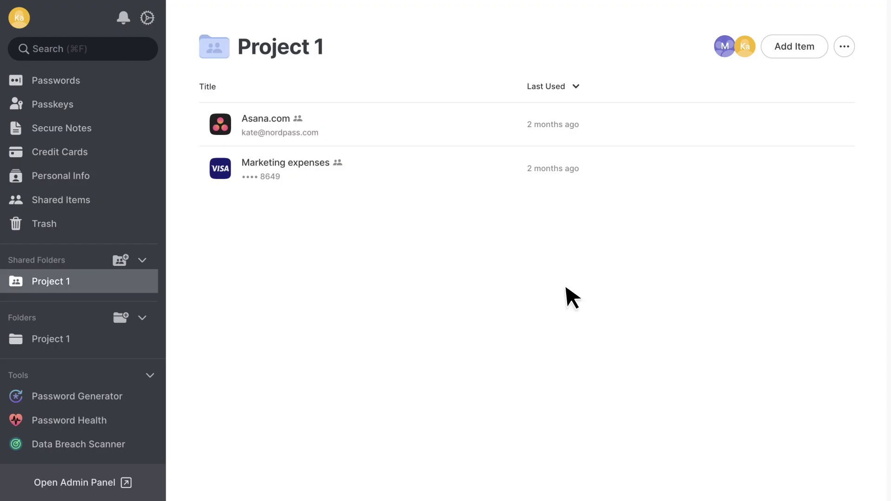